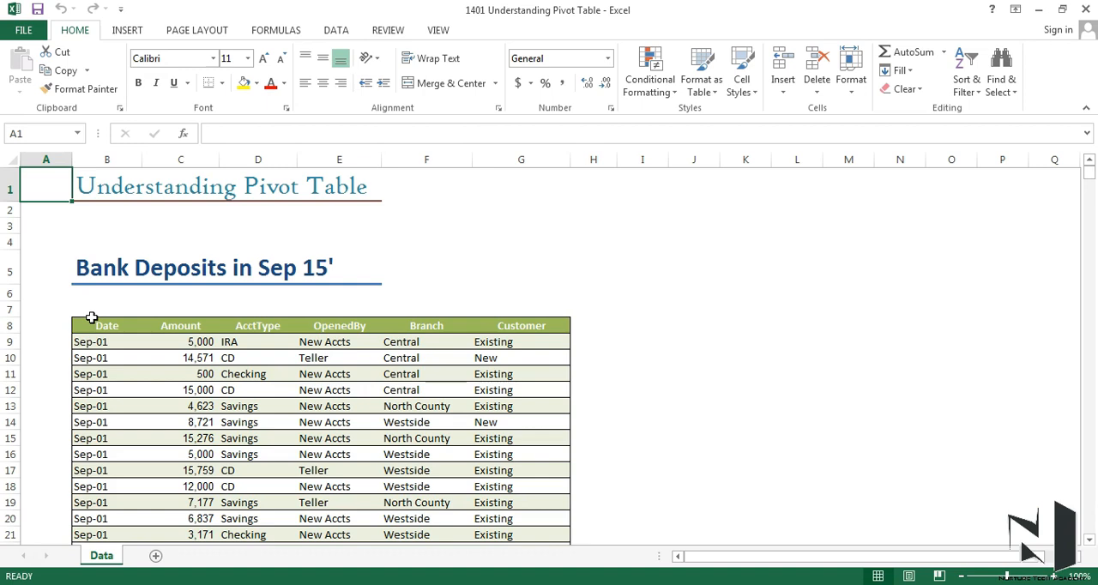
- Select the entire bank deposits table on the Data sheet, including its header row
click(88, 361)
click(85, 343)
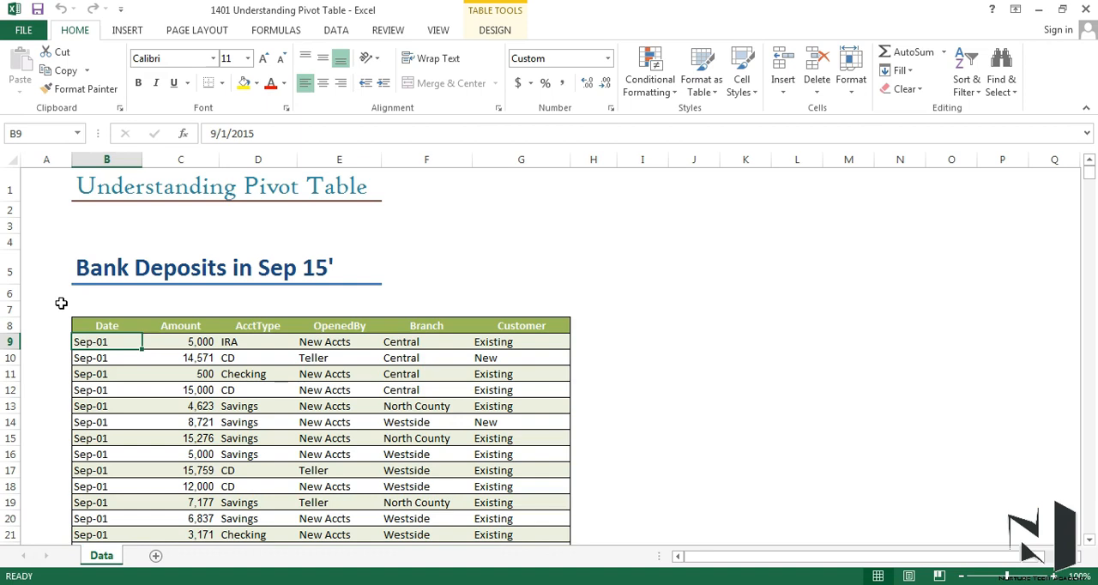
key(Up)
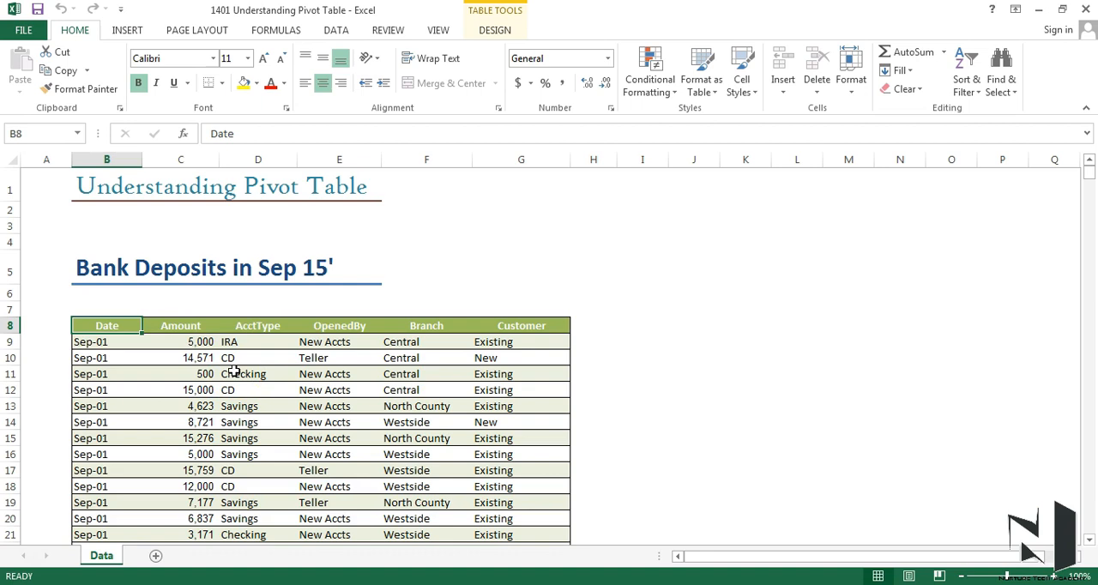
key(ctrl+a)
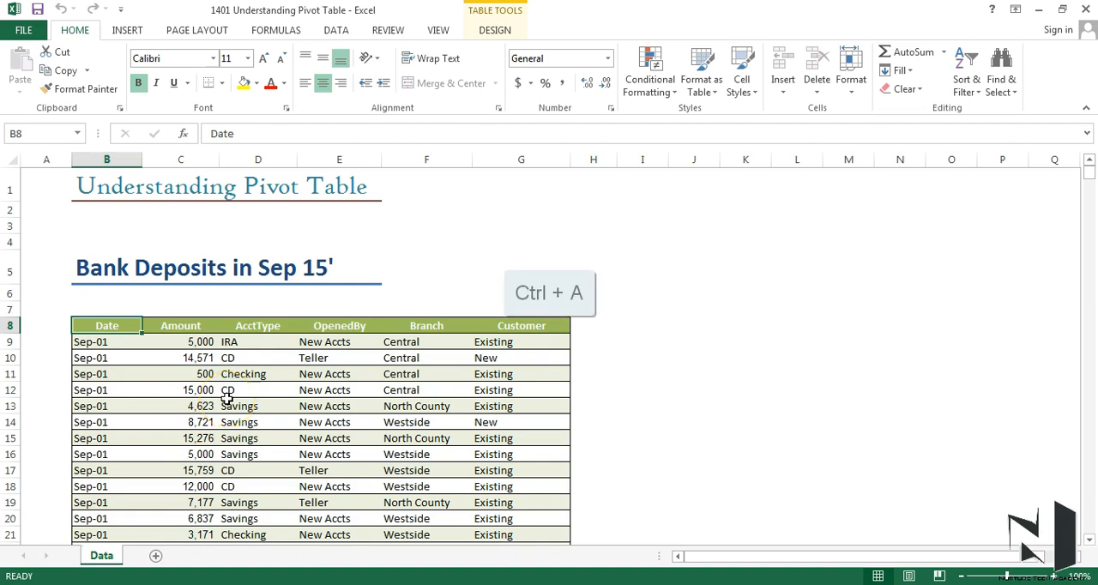
key(ctrl+a)
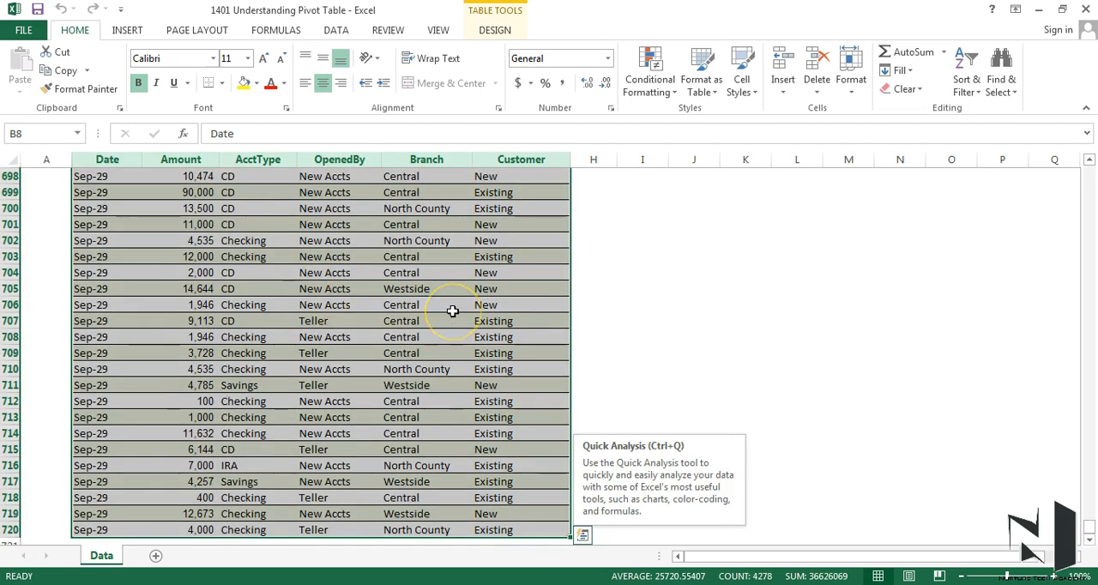
key(ctrl+BackSpace)
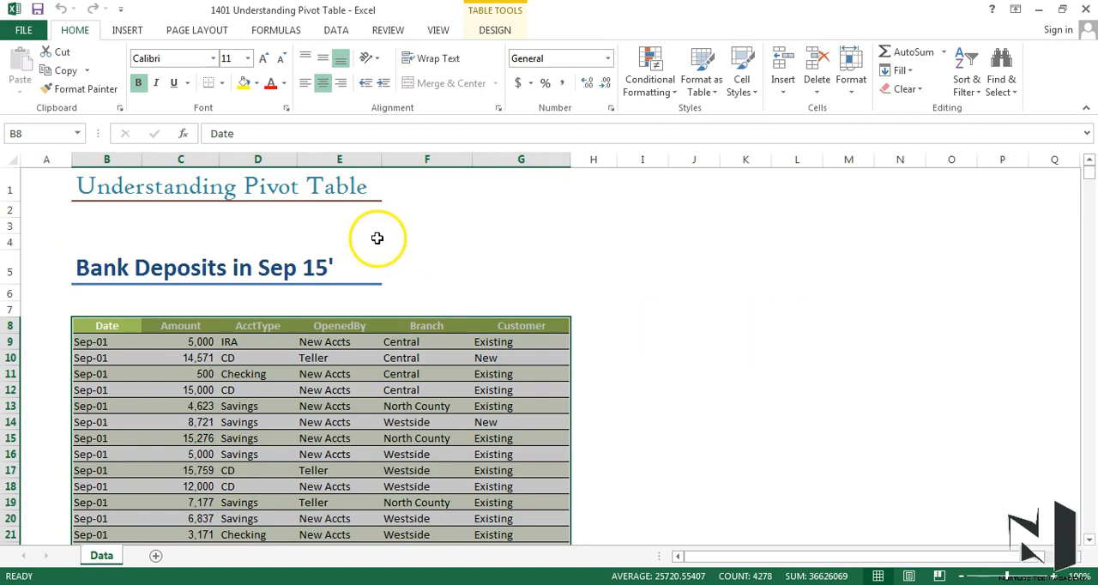
- Insert a PivotTable based on Table2, placed on a new worksheet
click(126, 30)
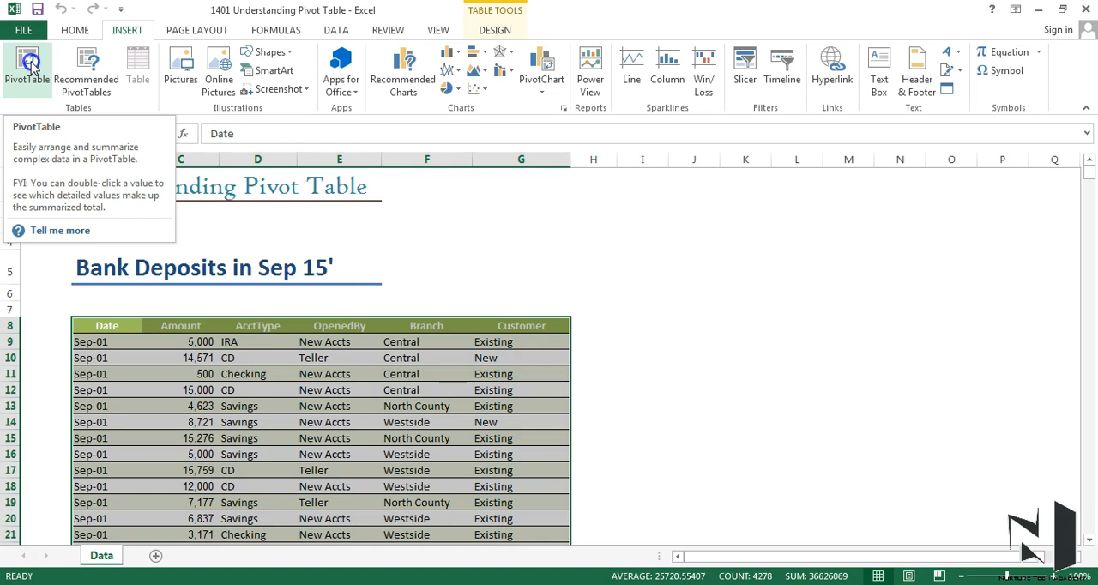
click(30, 64)
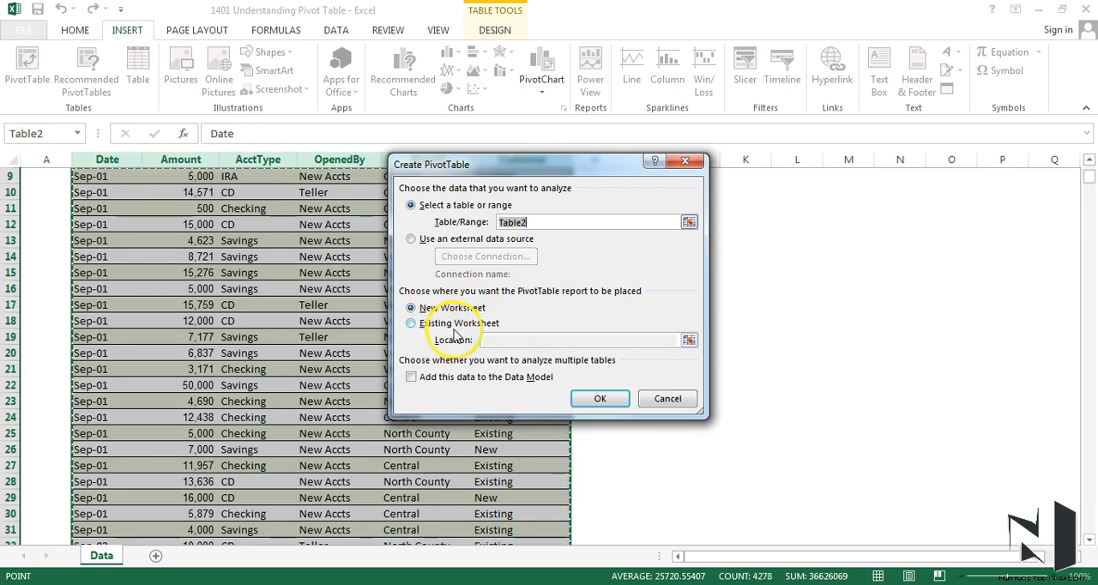
click(413, 325)
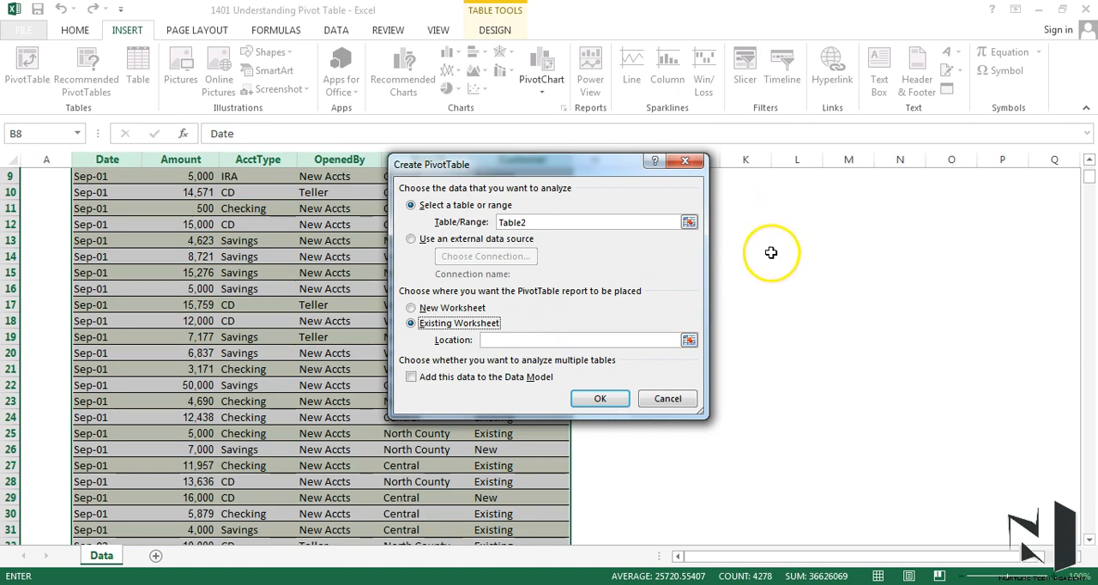
click(411, 308)
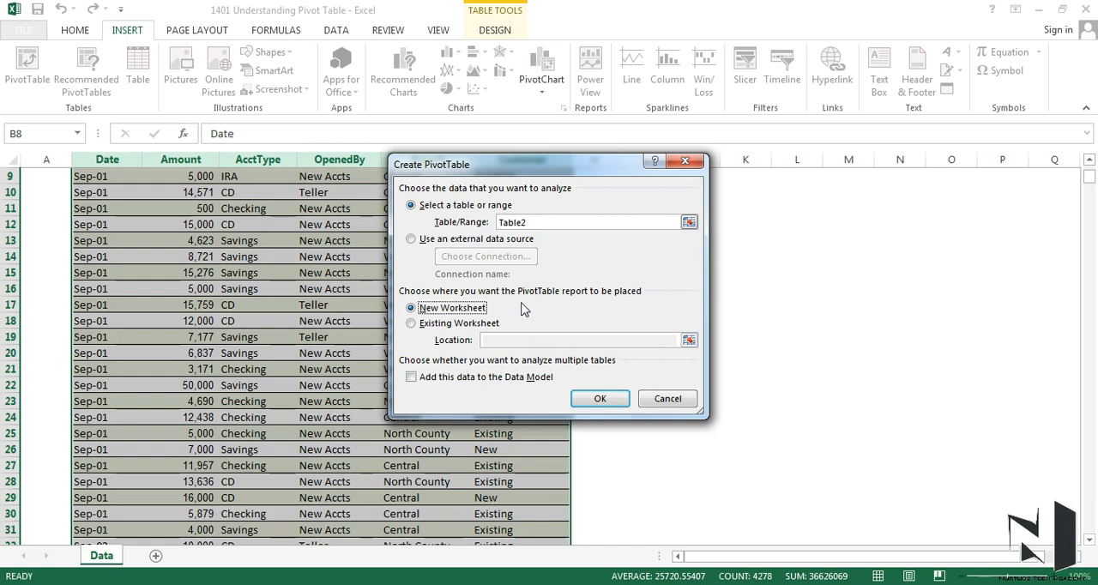
click(583, 399)
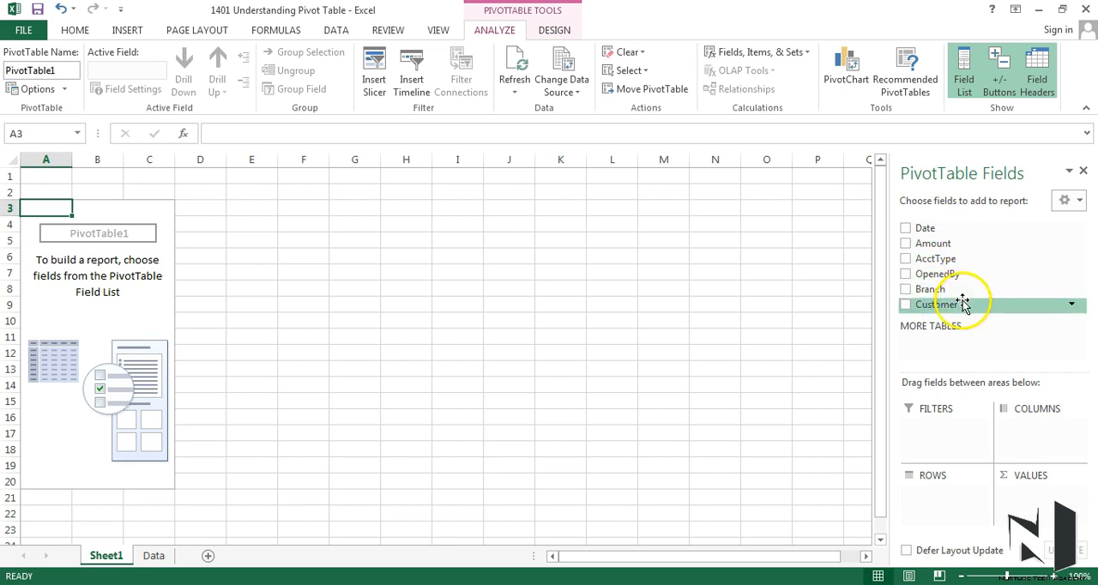
- Add the Branch field to the PivotTable's rows and the Amount field to its values
click(965, 219)
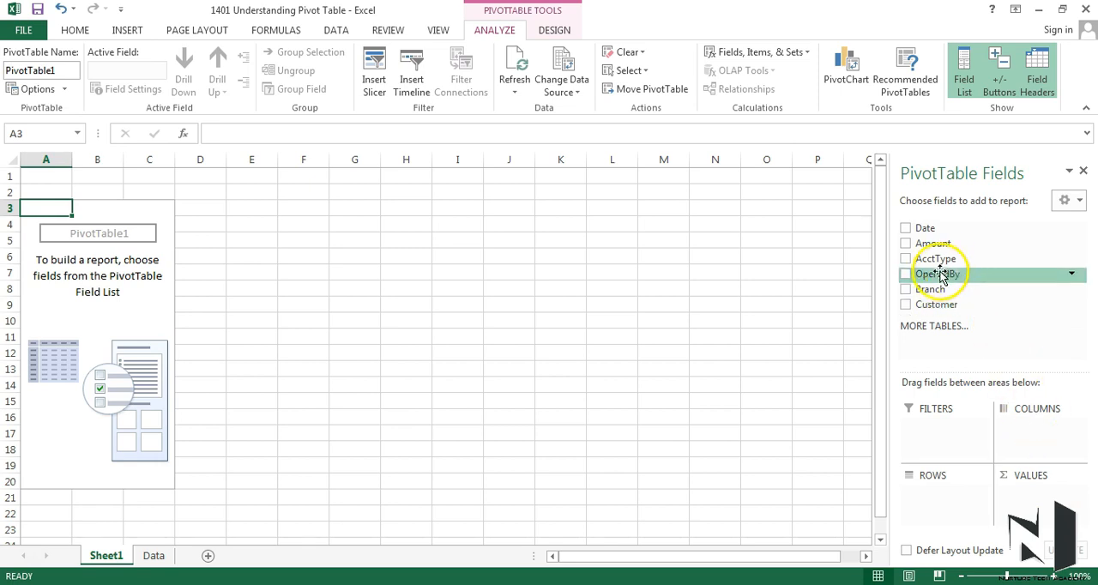
drag(939, 290, 967, 511)
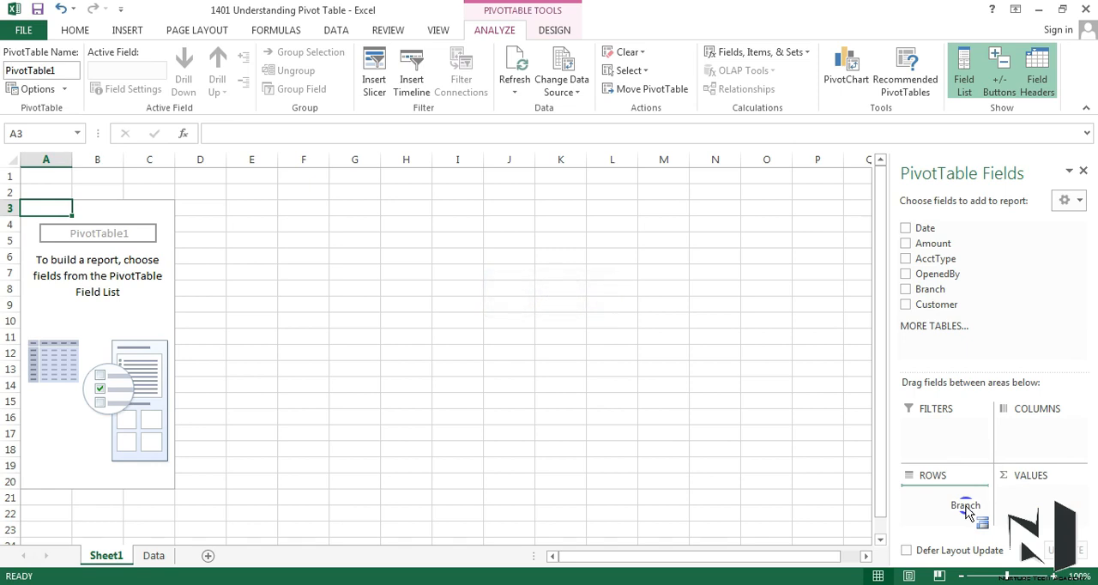
mouse_move(966, 510)
mouse_down()
mouse_move(1010, 445)
mouse_move(1003, 472)
mouse_move(975, 501)
mouse_move(955, 504)
mouse_up()
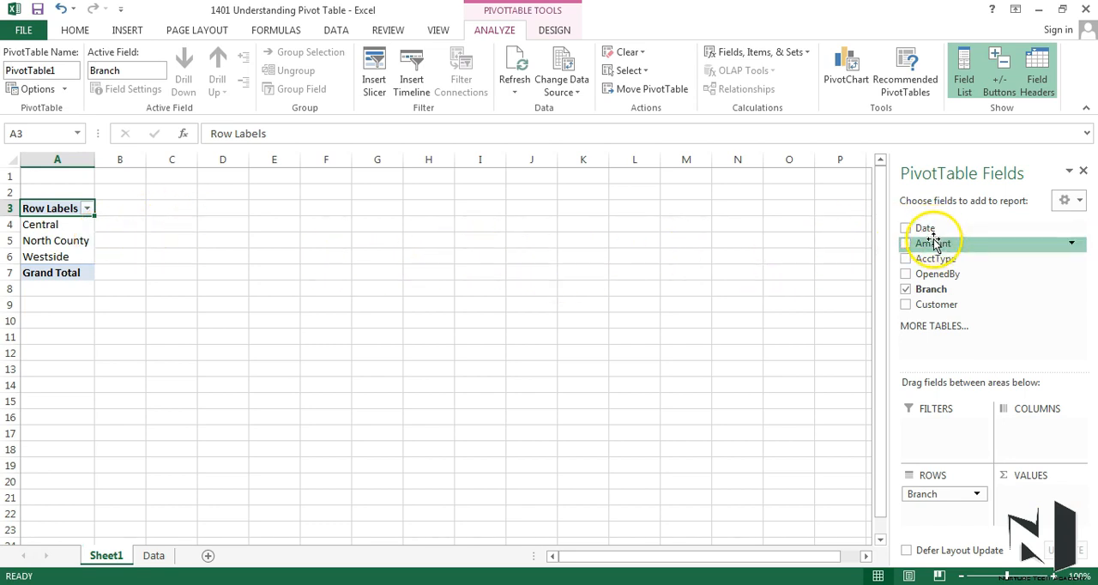
drag(933, 241, 933, 241)
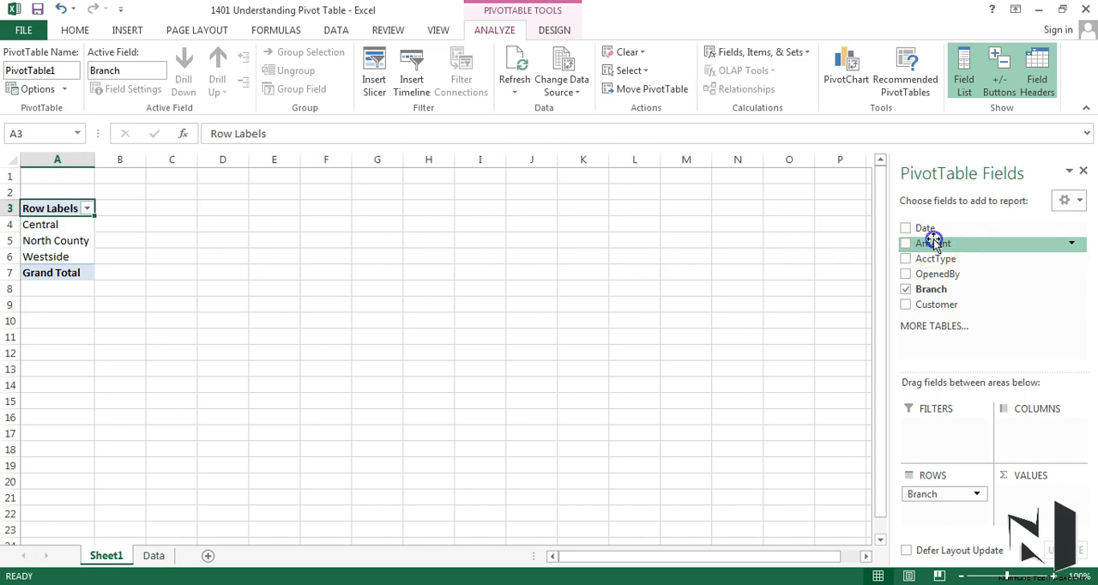
drag(933, 241, 1036, 512)
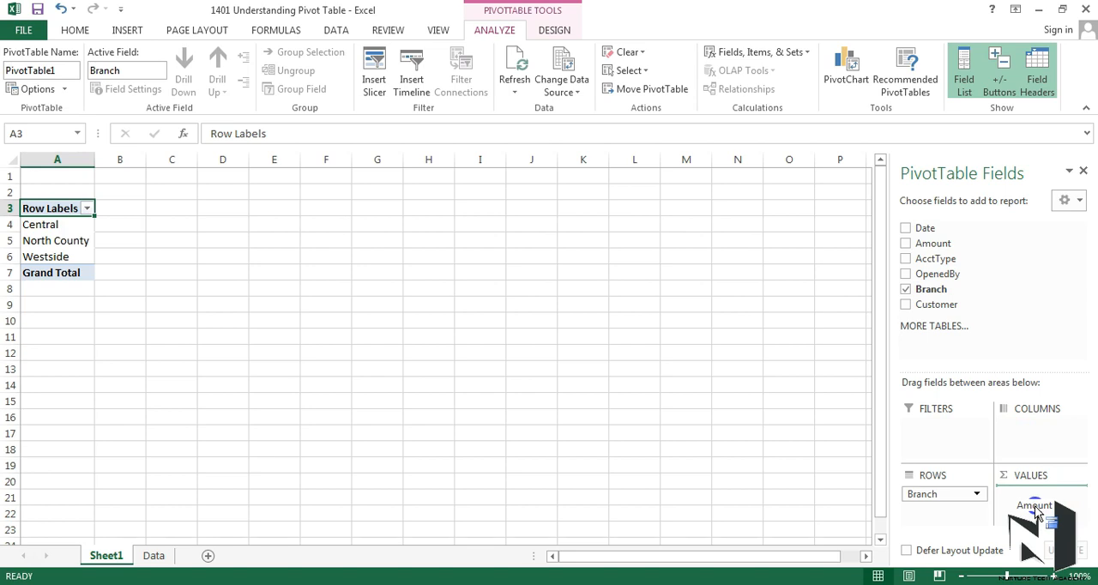
drag(1035, 512, 1036, 512)
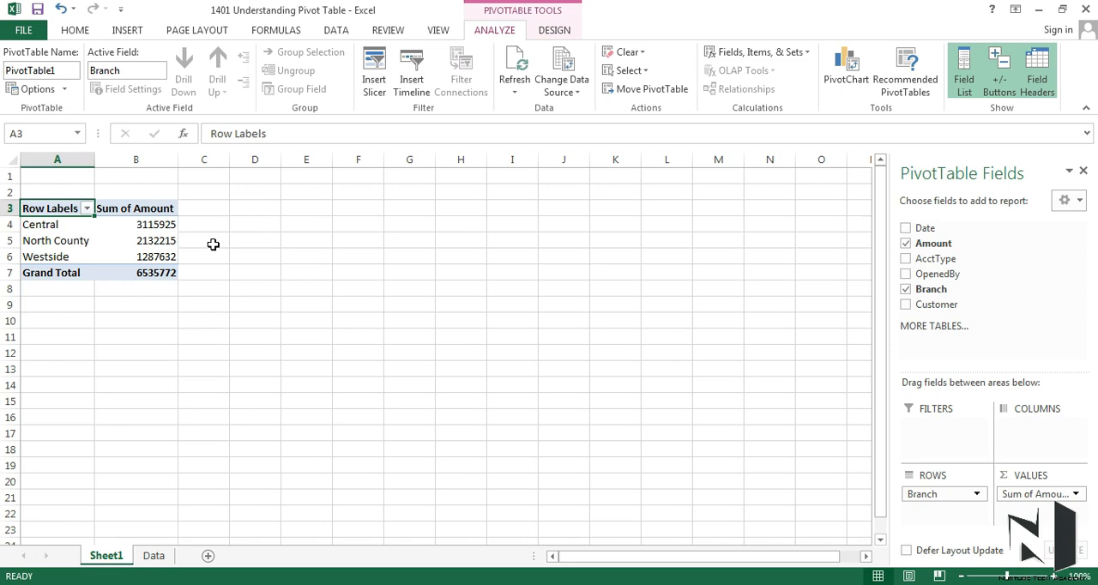
- Add the AcctType field to the PivotTable's columns to break the branch amounts down by account type
click(402, 299)
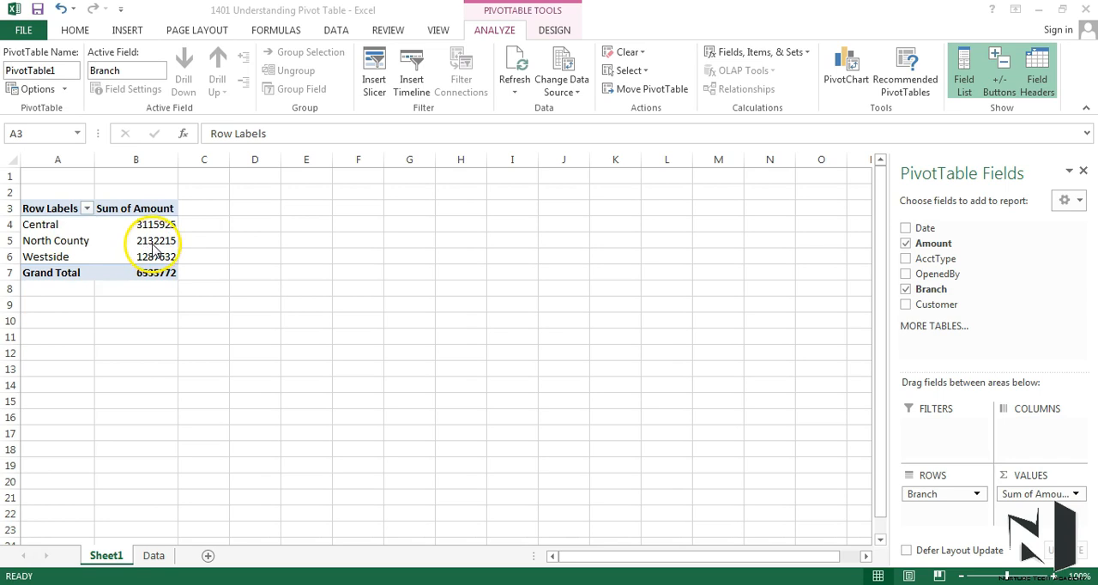
click(940, 262)
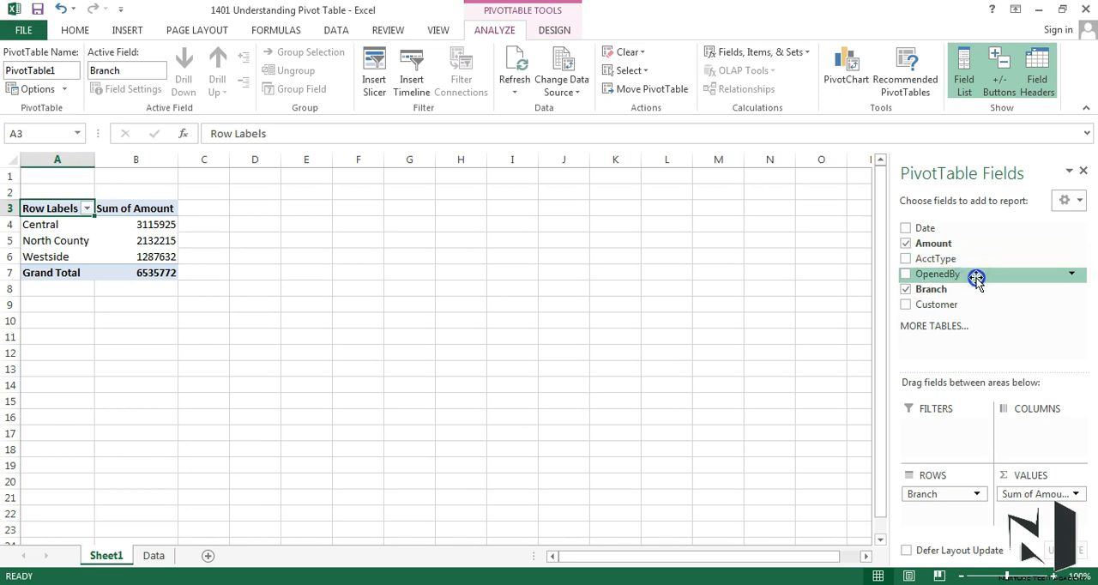
drag(946, 258, 1034, 443)
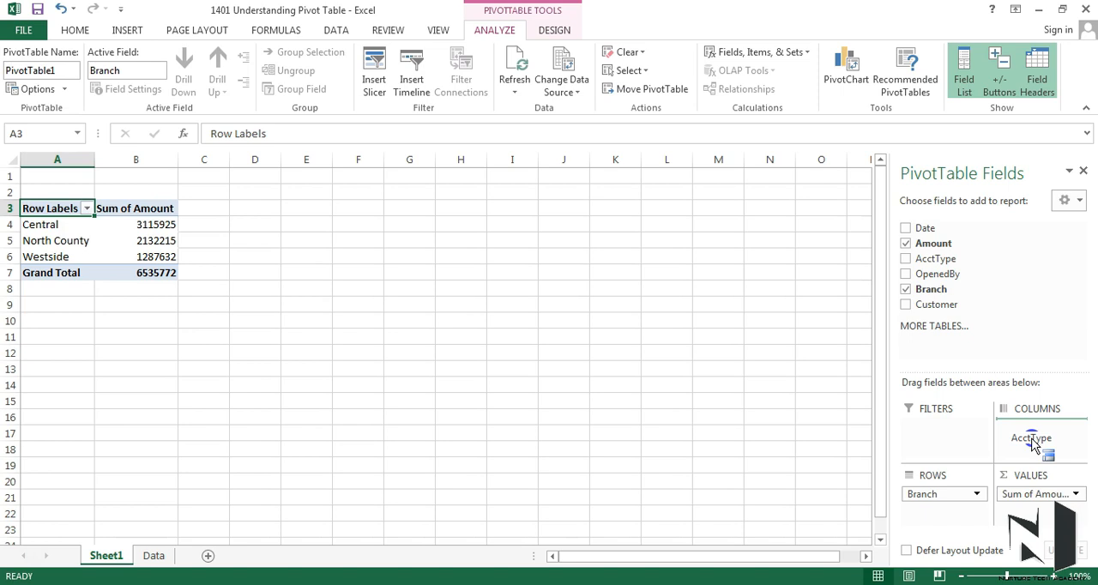
drag(1034, 444, 1034, 443)
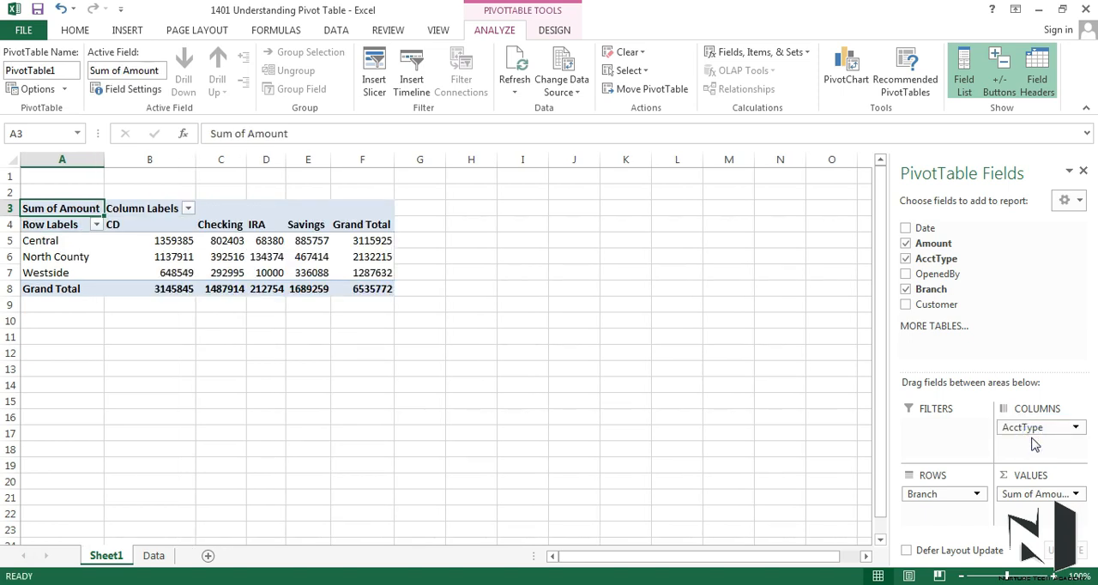
- Drill down into the Central branch's Savings amount to list its underlying records on a new sheet
mouse_move(161, 240)
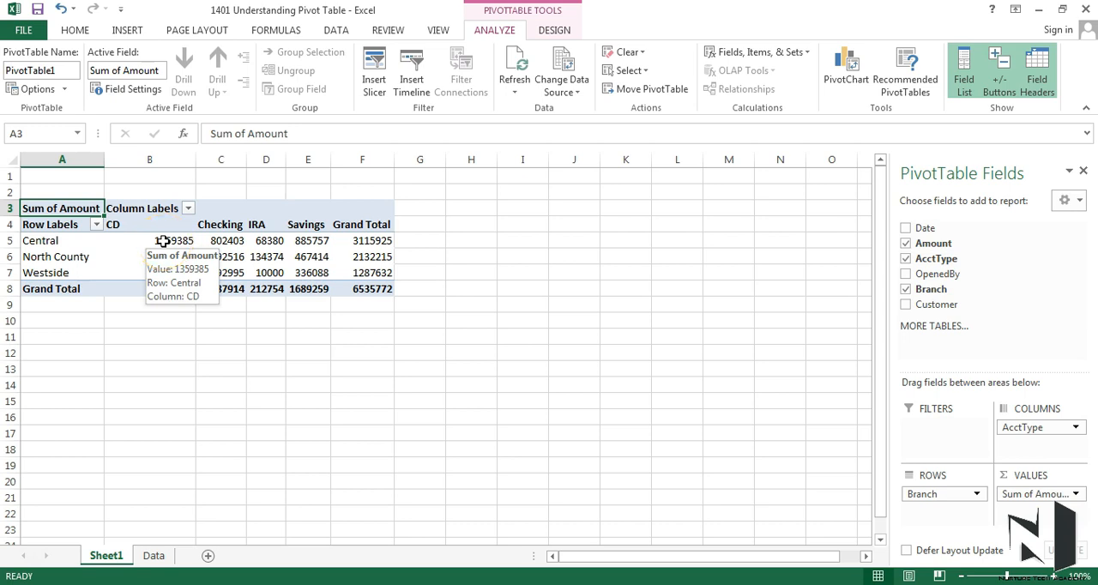
mouse_move(64, 245)
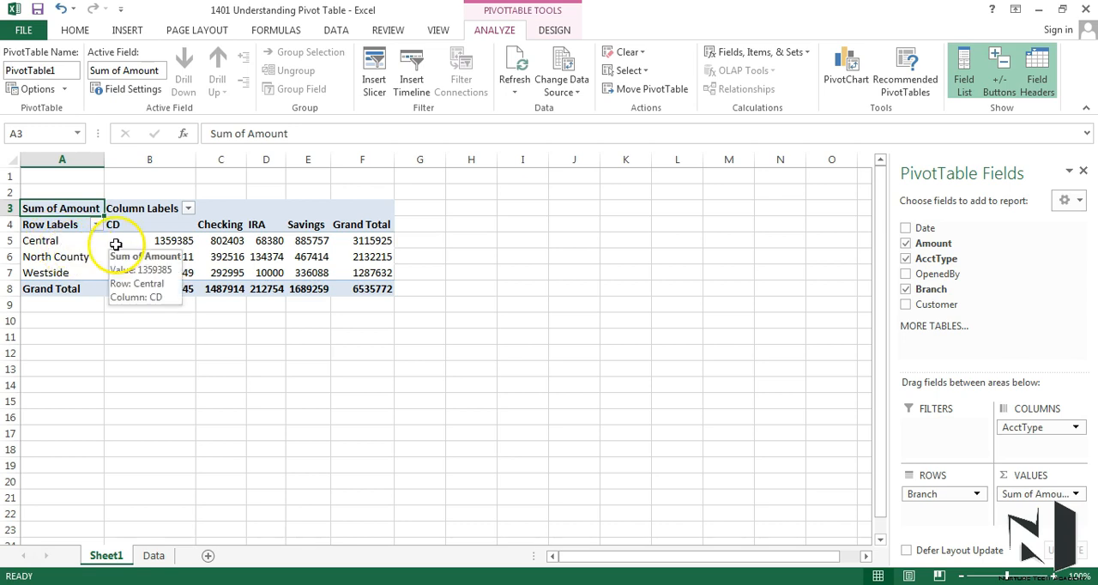
click(308, 242)
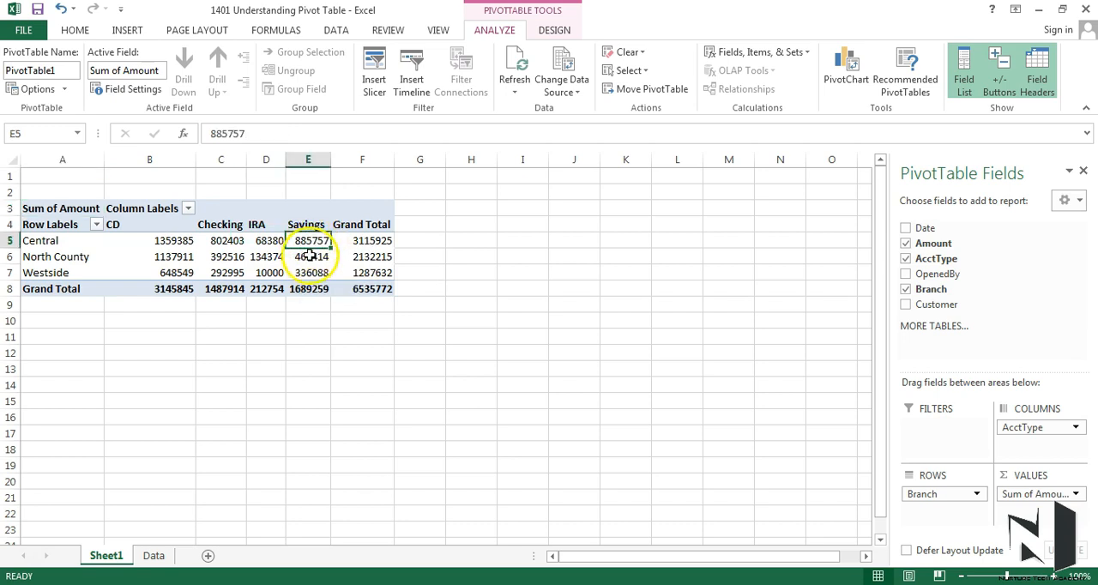
mouse_move(313, 240)
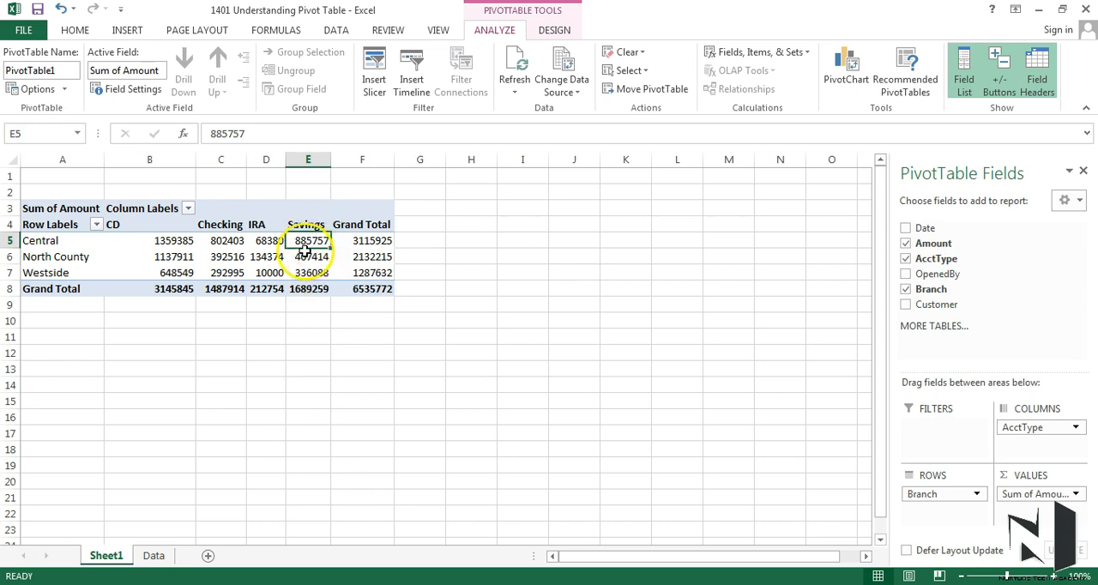
mouse_move(331, 262)
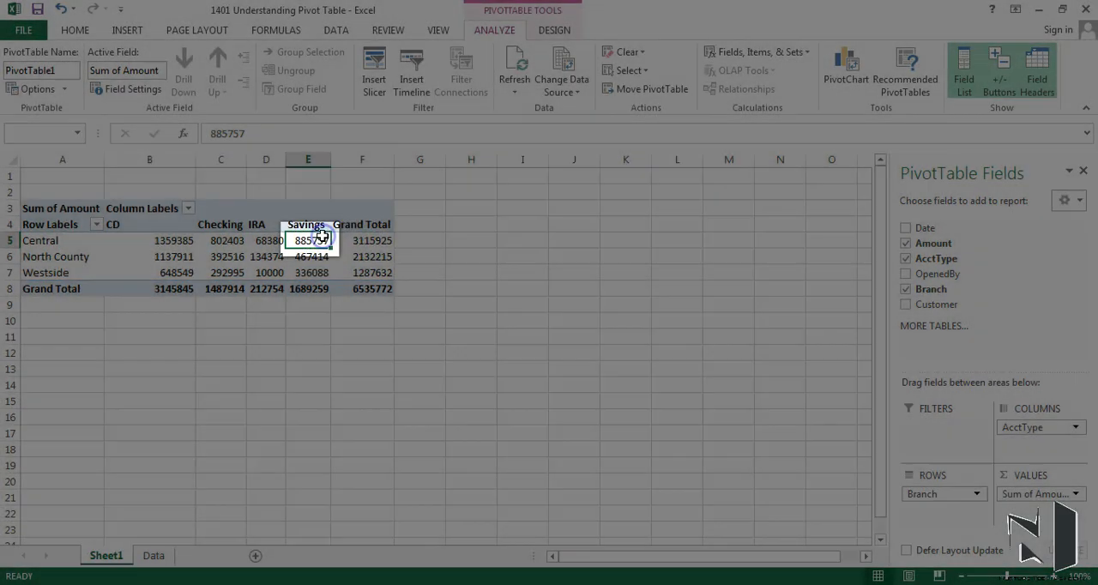
double_click(322, 236)
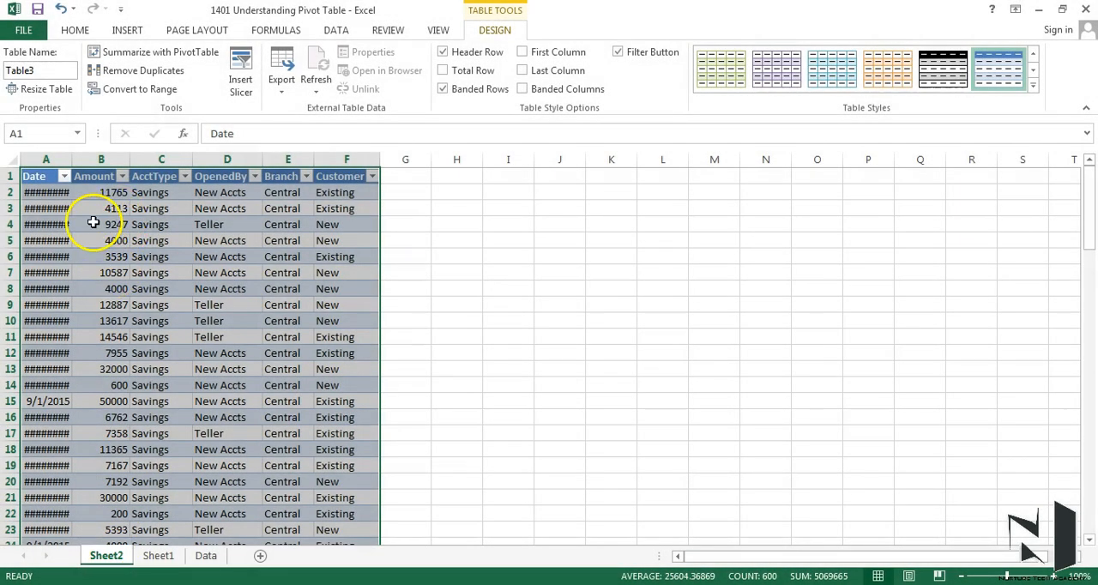
- Fit the Date column to its contents and select all Amount values from B2 to the table's end to check their sum
double_click(72, 159)
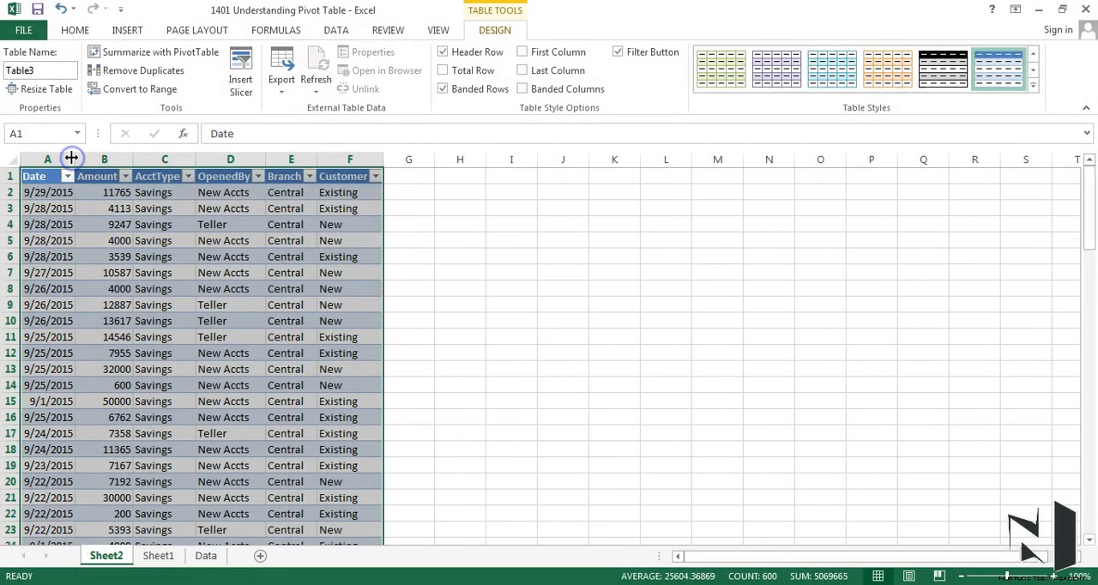
click(127, 192)
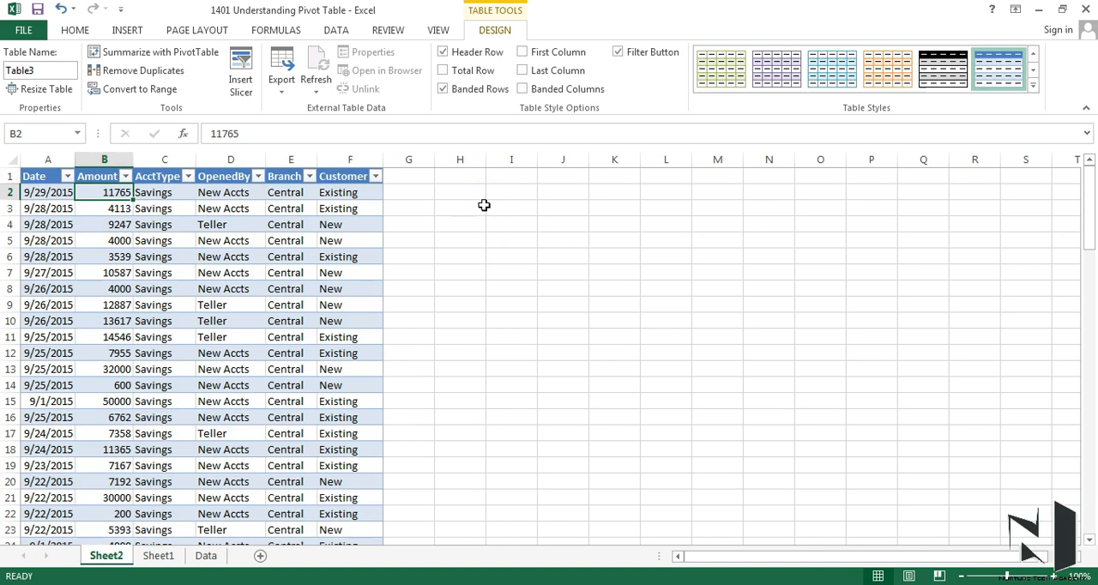
key(ctrl+shift+Down)
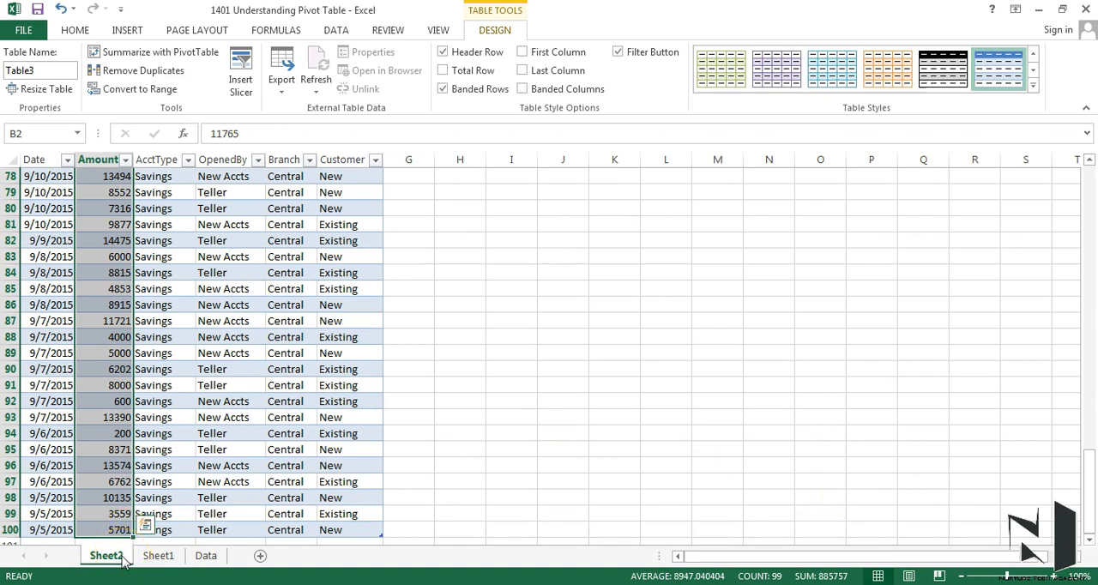
- Return to Sheet1 and select an empty cell outside the PivotTable, followed by North County's Savings amount inside it
click(156, 556)
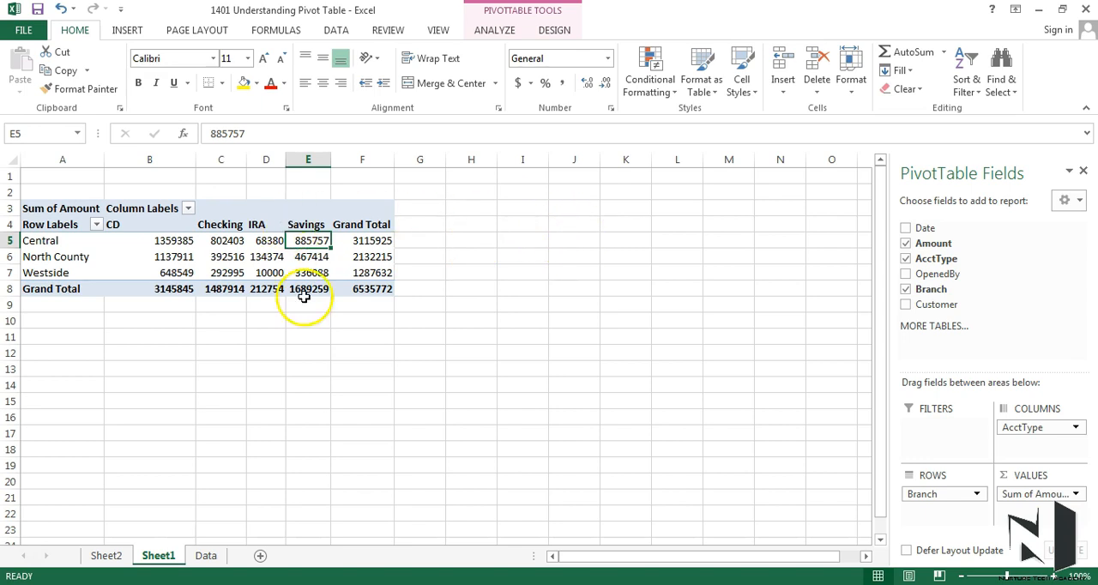
click(581, 289)
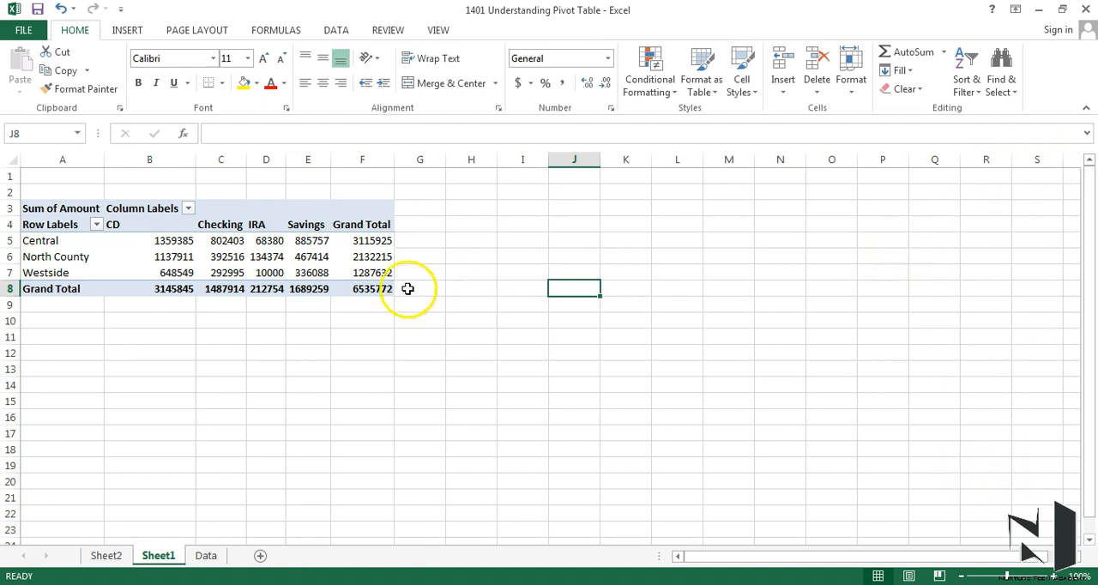
click(321, 254)
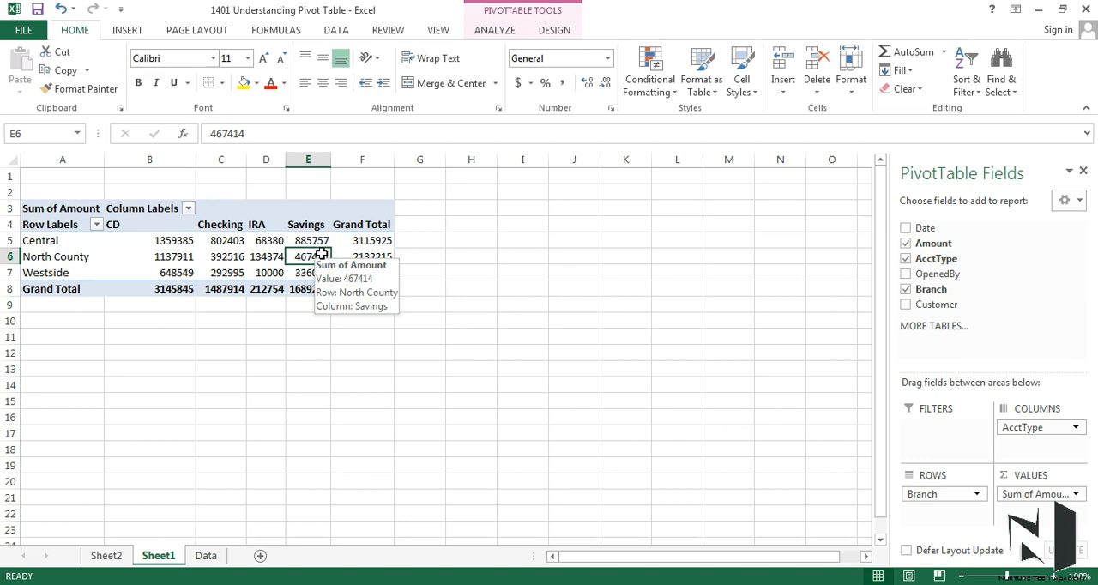
- Close the PivotTable field list and show it again from the Central branch's grand total
click(1084, 172)
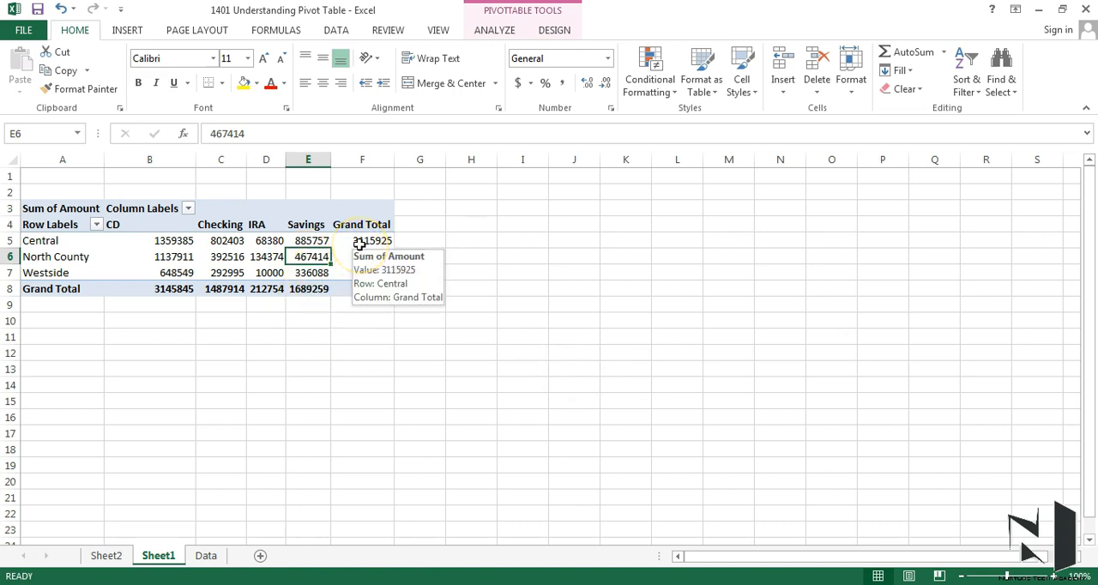
right_click(360, 244)
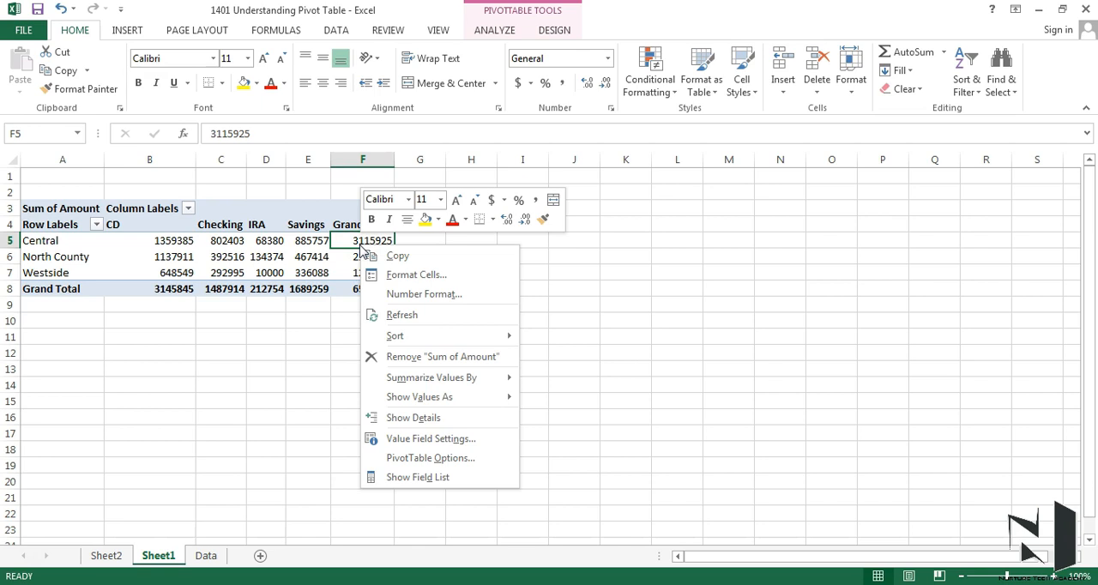
click(411, 482)
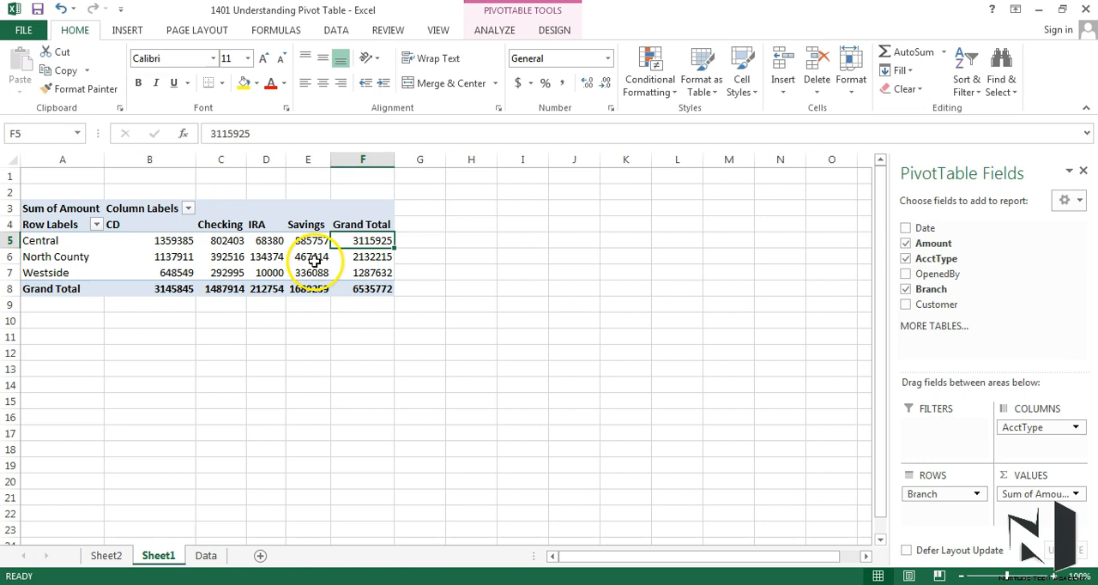
- Add the Customer field to the PivotTable as a report filter
mouse_move(199, 245)
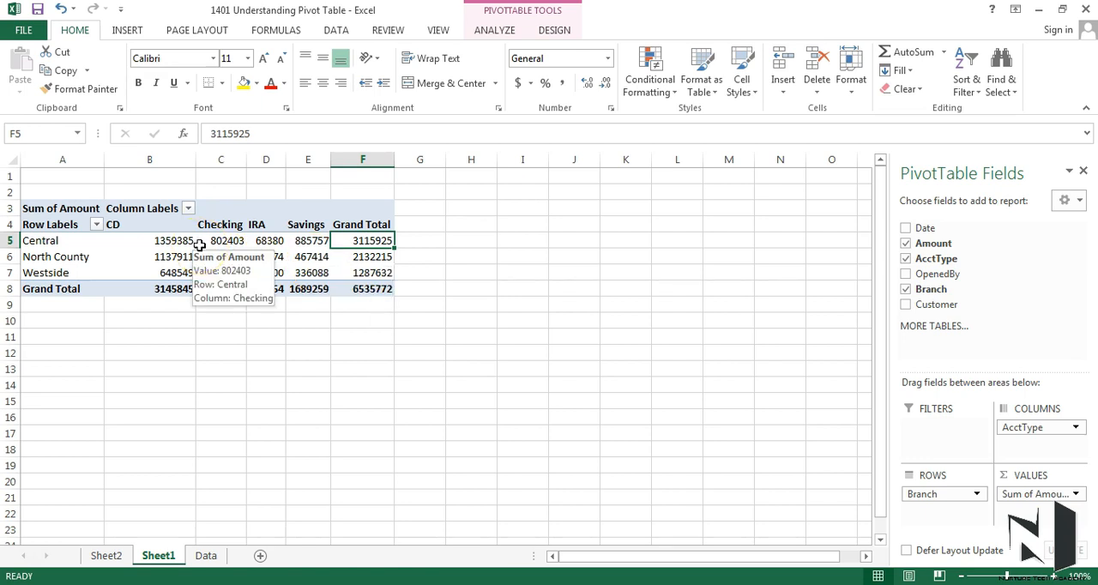
mouse_move(158, 232)
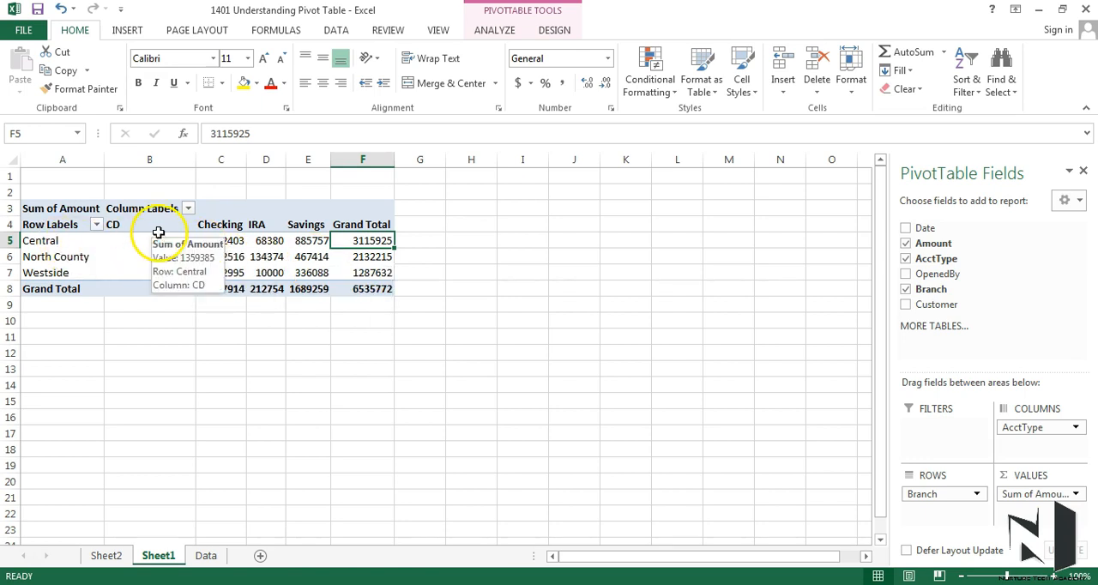
mouse_move(204, 272)
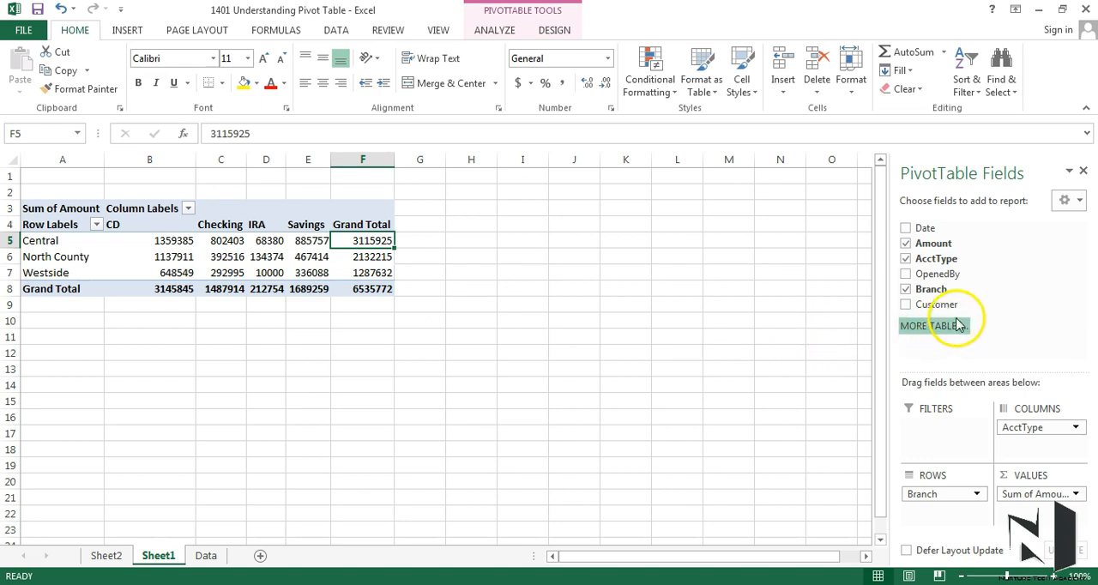
drag(952, 309, 937, 451)
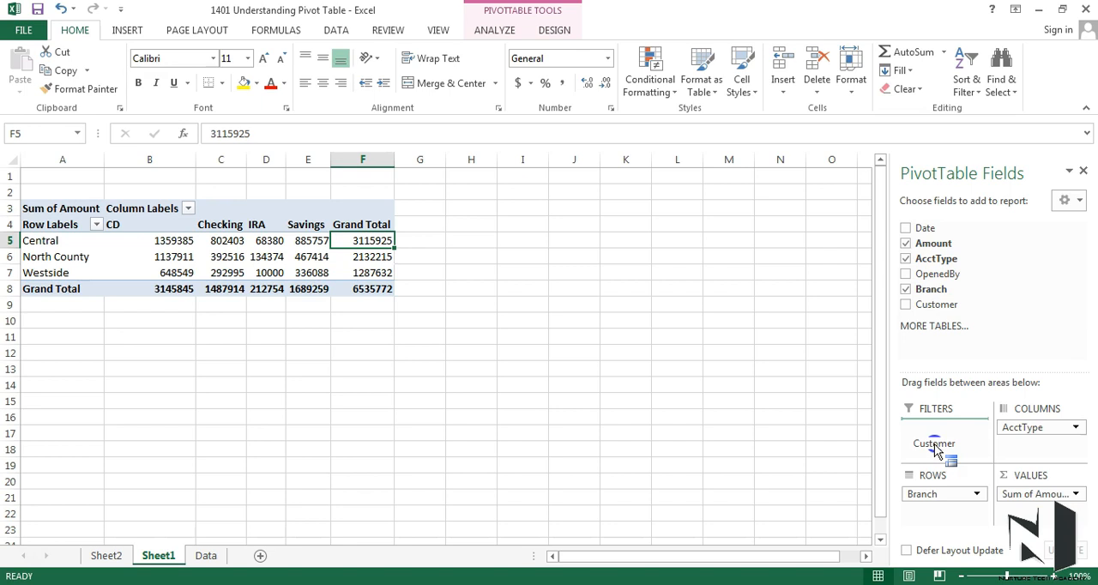
drag(937, 451, 936, 448)
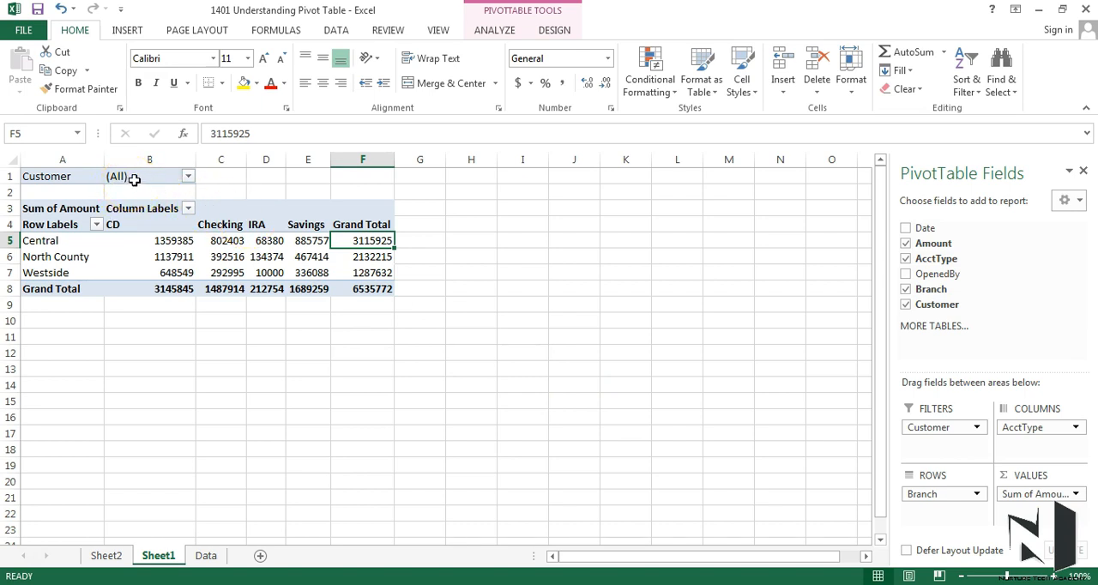
- Filter the PivotTable by Customer to include only New customers
click(188, 178)
click(38, 240)
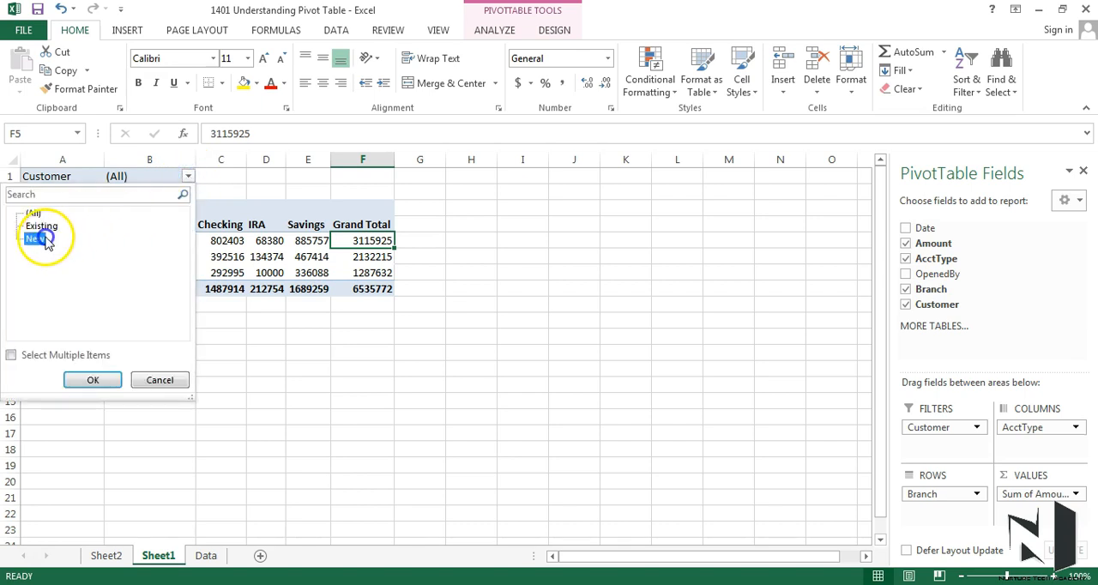
click(86, 384)
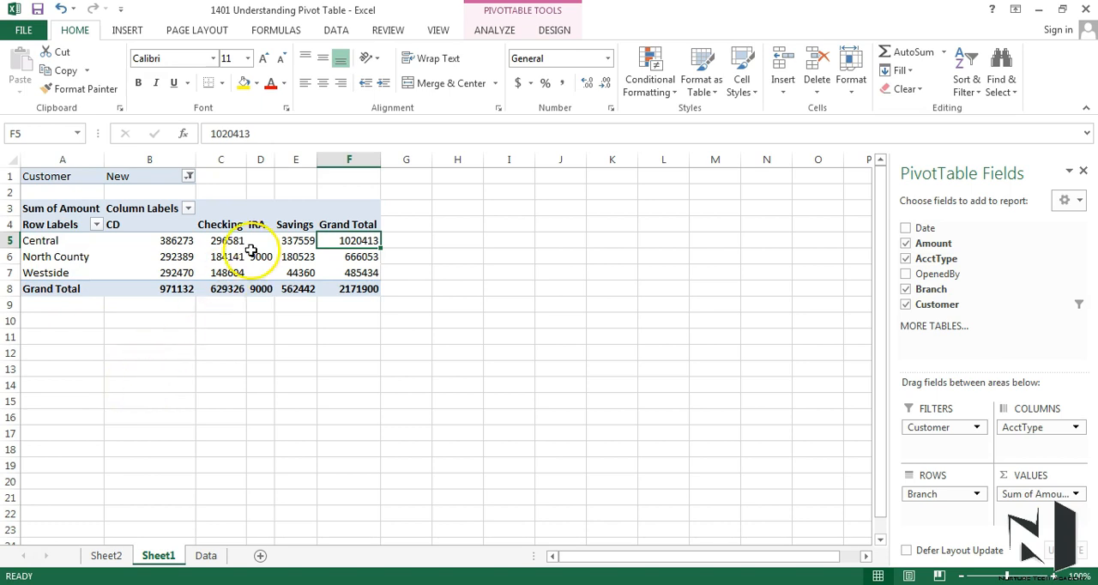
- Summarise the PivotTable's Amount values by Count instead of Sum, starting from the Central branch's Checking value
mouse_move(228, 252)
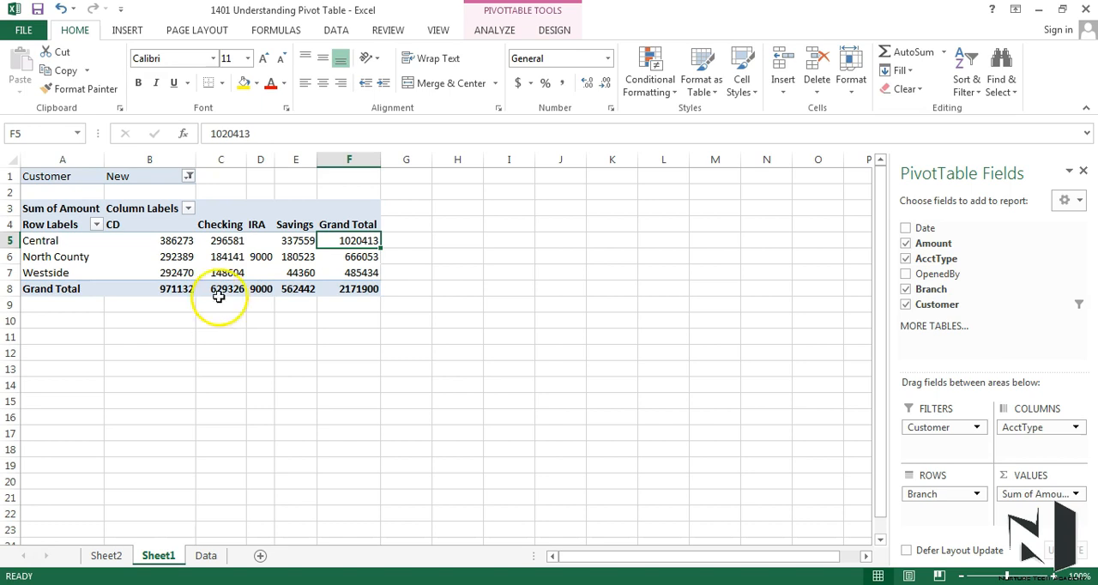
right_click(222, 241)
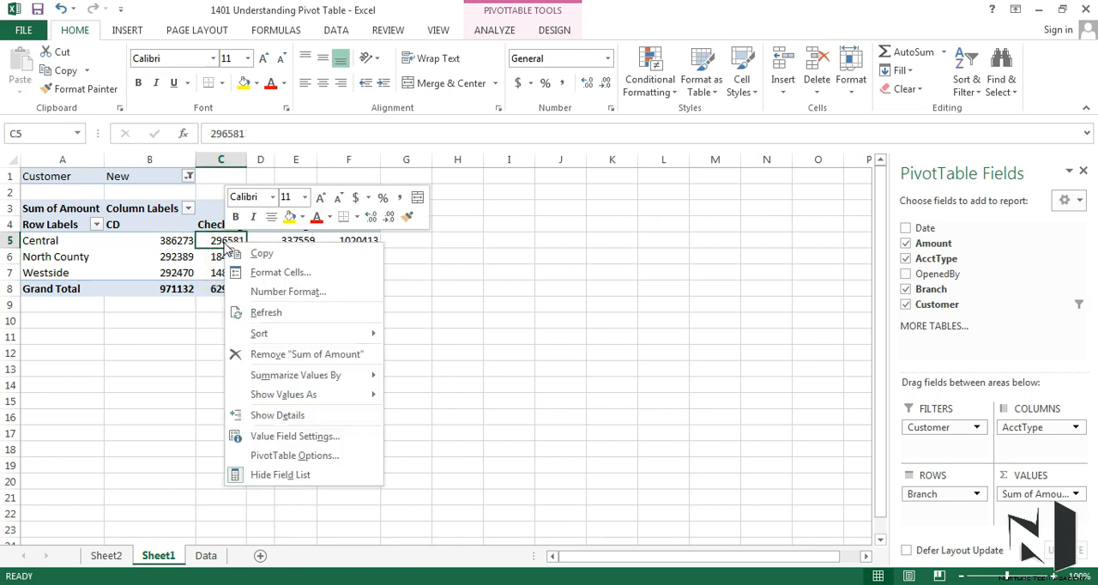
mouse_move(338, 378)
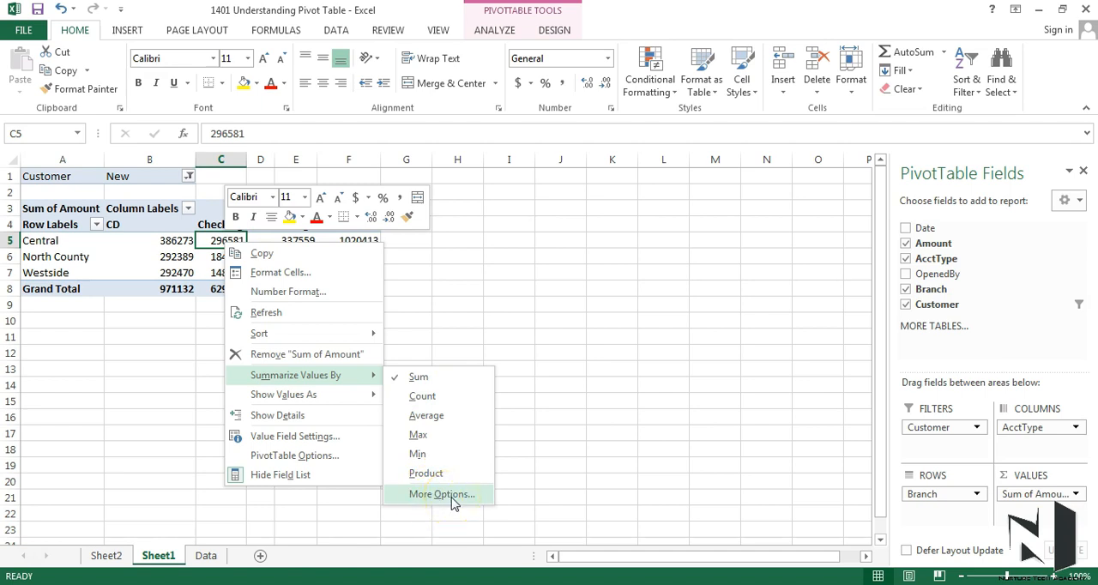
click(440, 400)
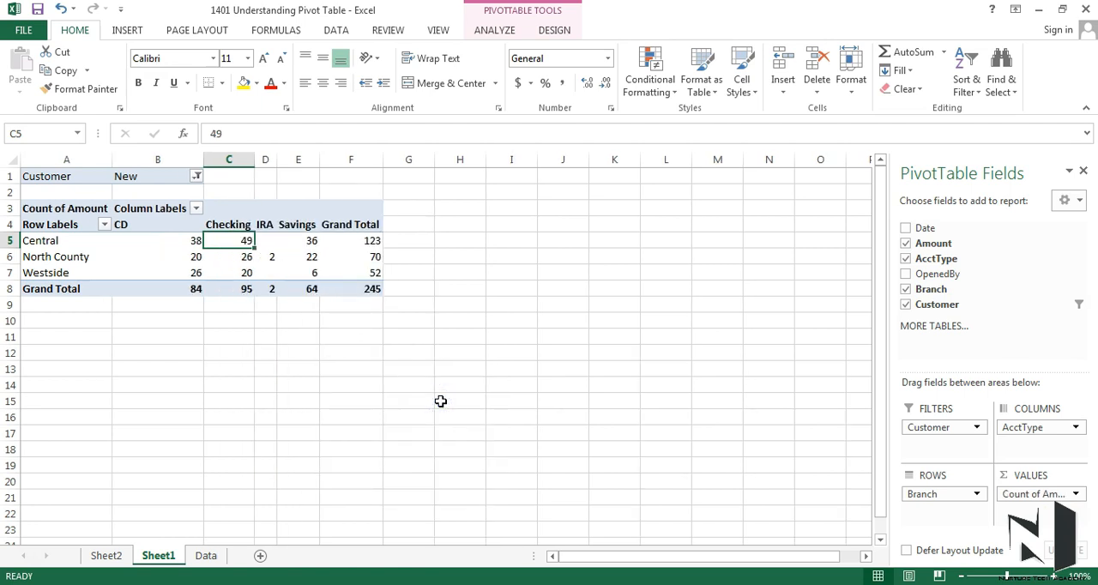